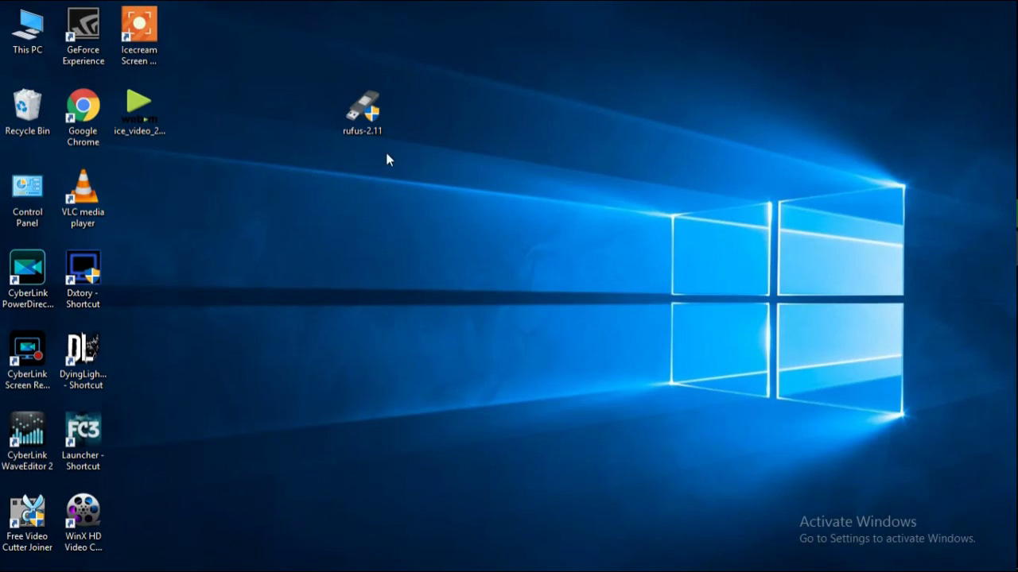
- Check the rufus-2.11 file's properties, then dismiss the Properties window
right_click(367, 126)
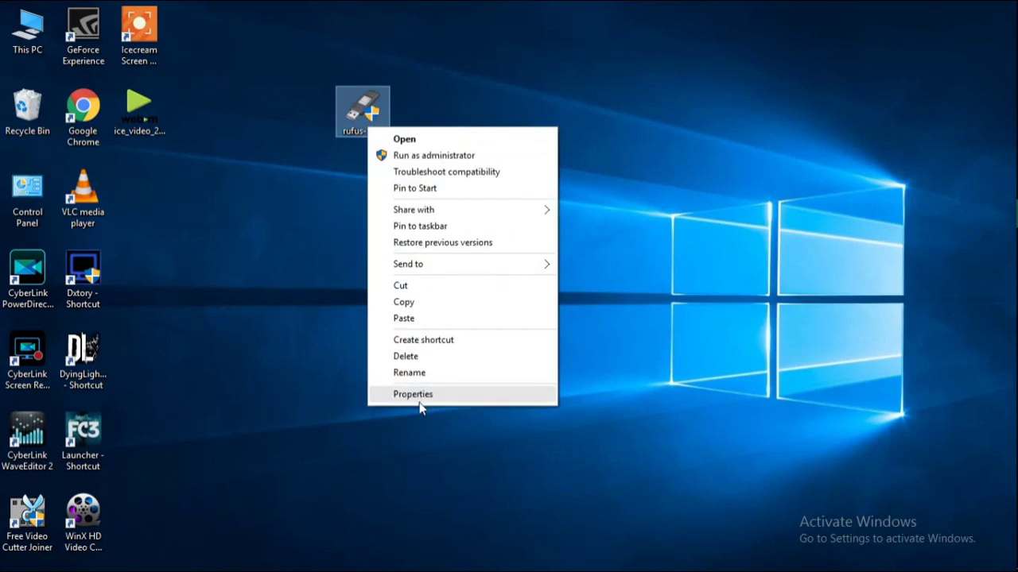
left_click(422, 400)
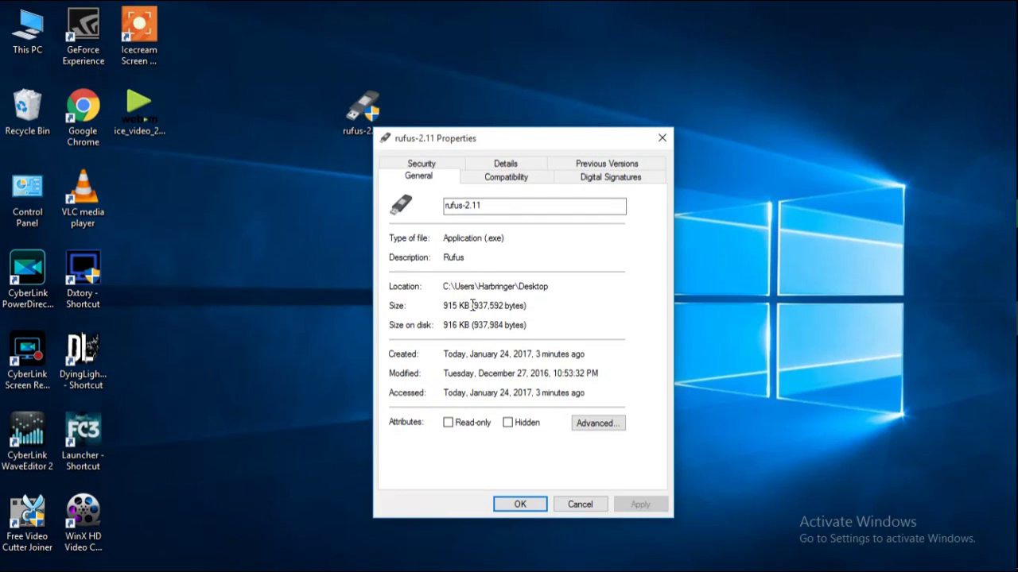
left_click(520, 505)
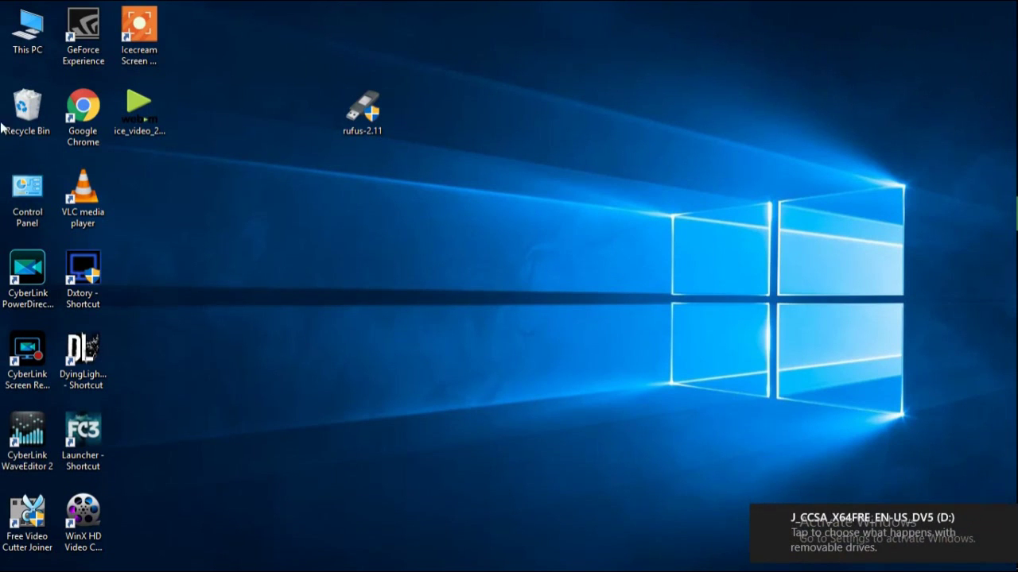
- Launch rufus-2.11 with administrator rights and allow its online update checks
double_click(369, 115)
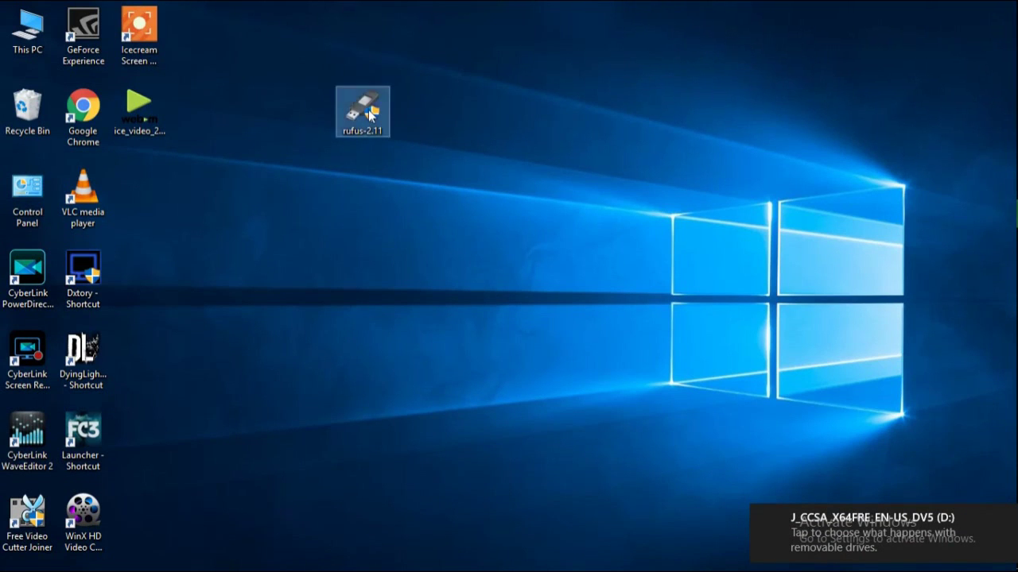
left_click(574, 310)
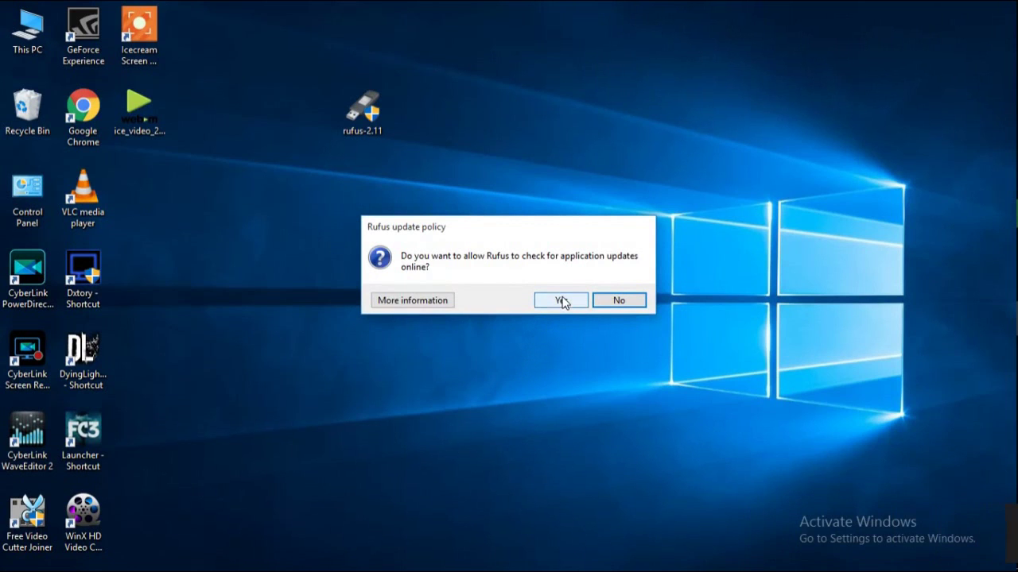
left_click(564, 302)
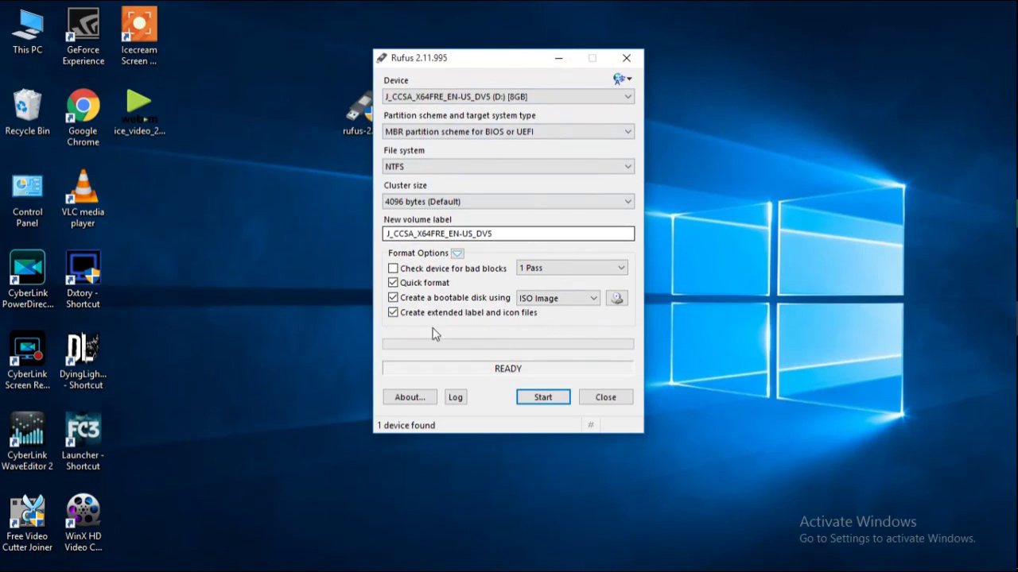
- Keep ISO Image and load the Windows 10 multiple-editions x64 ISO from F:\Windows
left_click(595, 299)
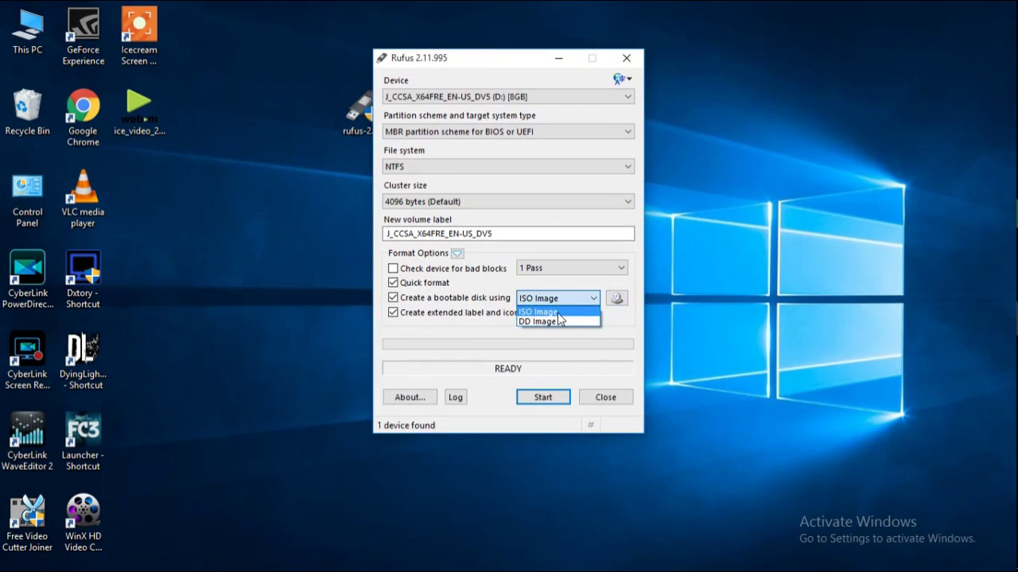
left_click(557, 312)
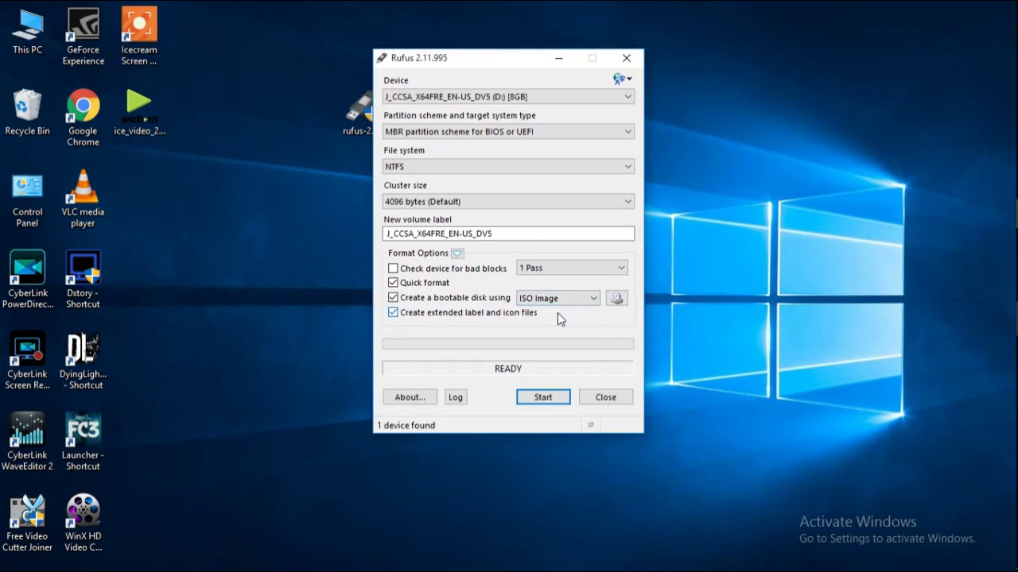
left_click(617, 299)
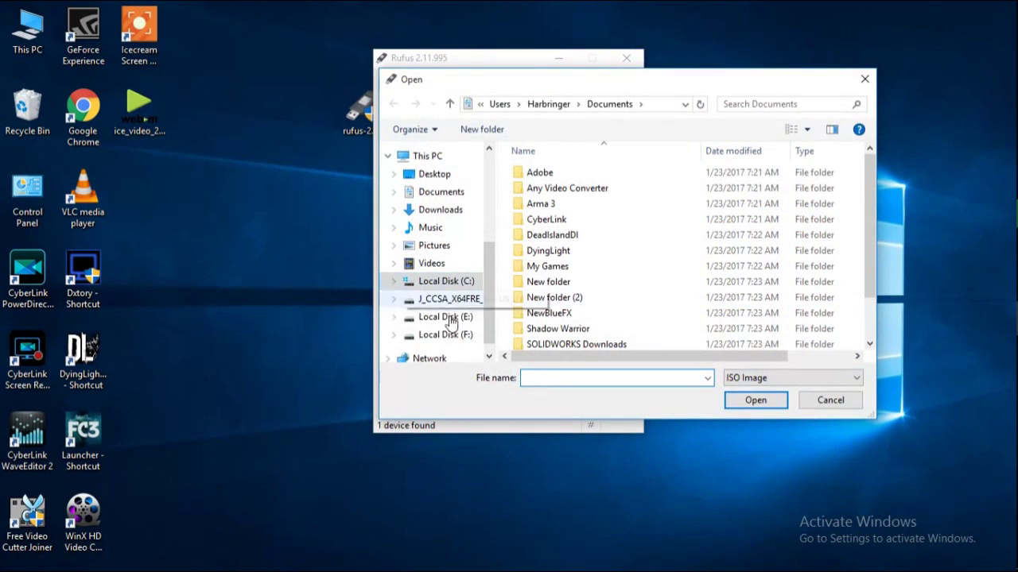
left_click(451, 337)
scroll(569, 327, "down", 1)
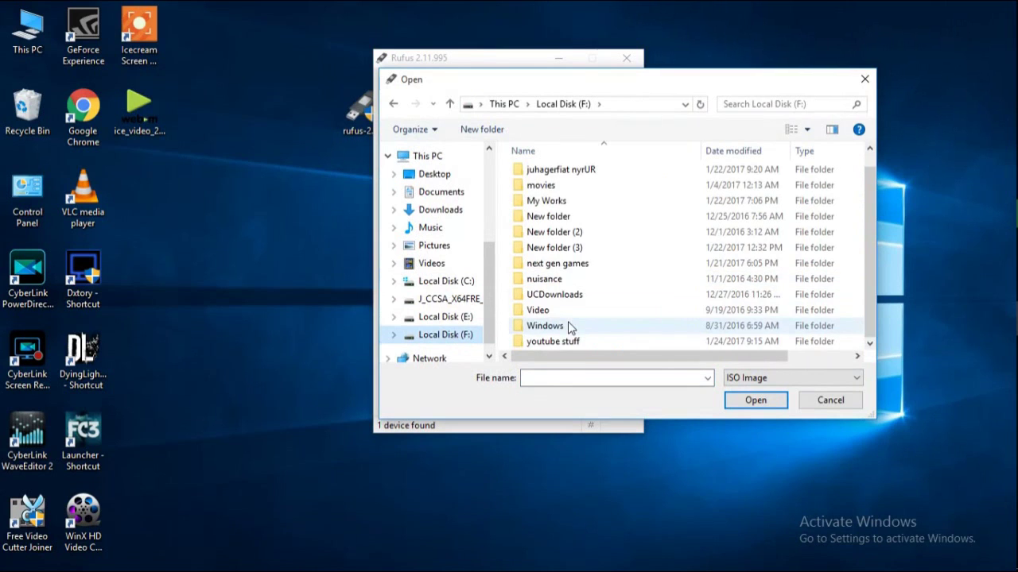
double_click(567, 327)
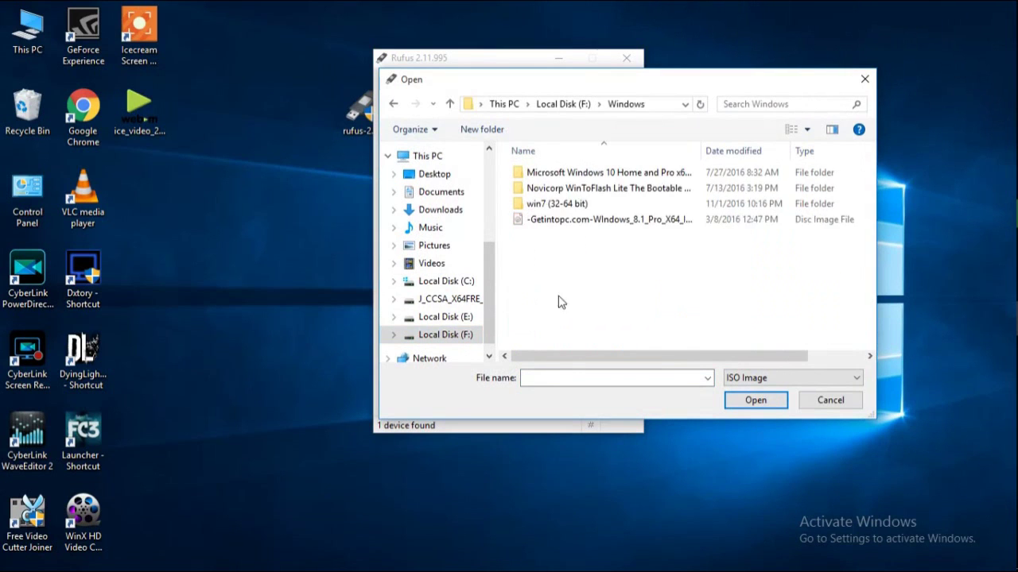
left_click(628, 175)
double_click(628, 175)
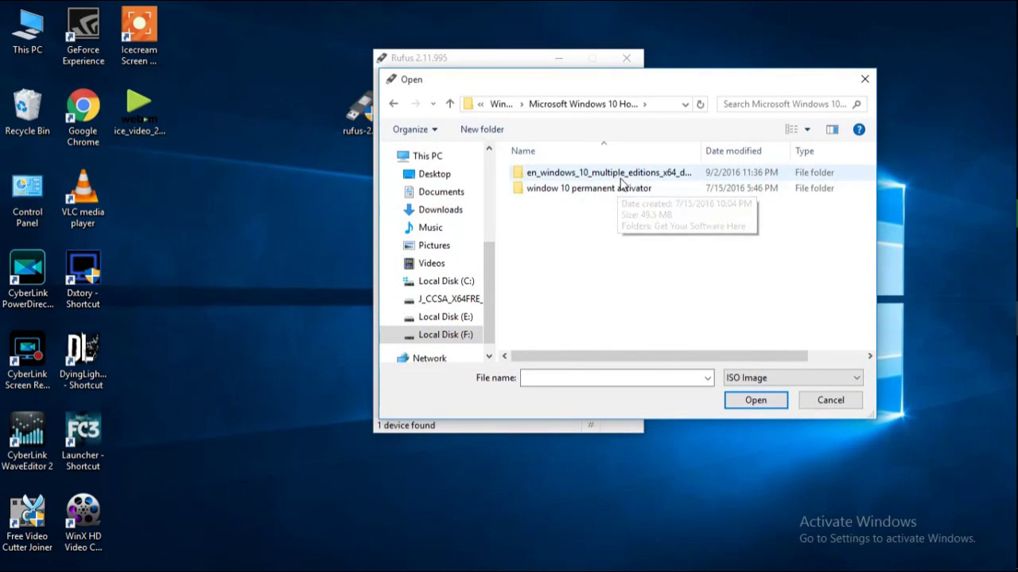
double_click(622, 175)
left_click(594, 176)
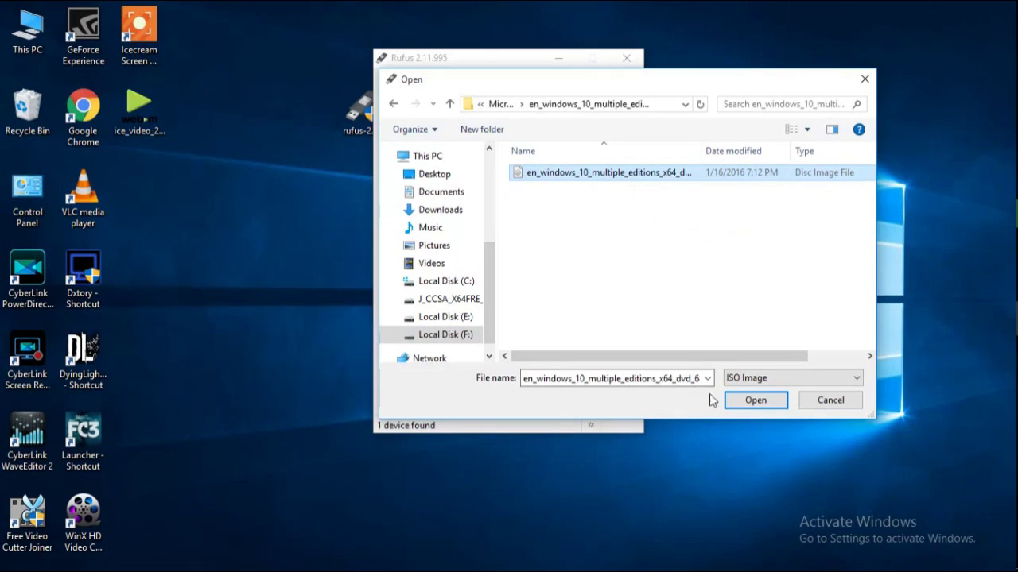
left_click(759, 405)
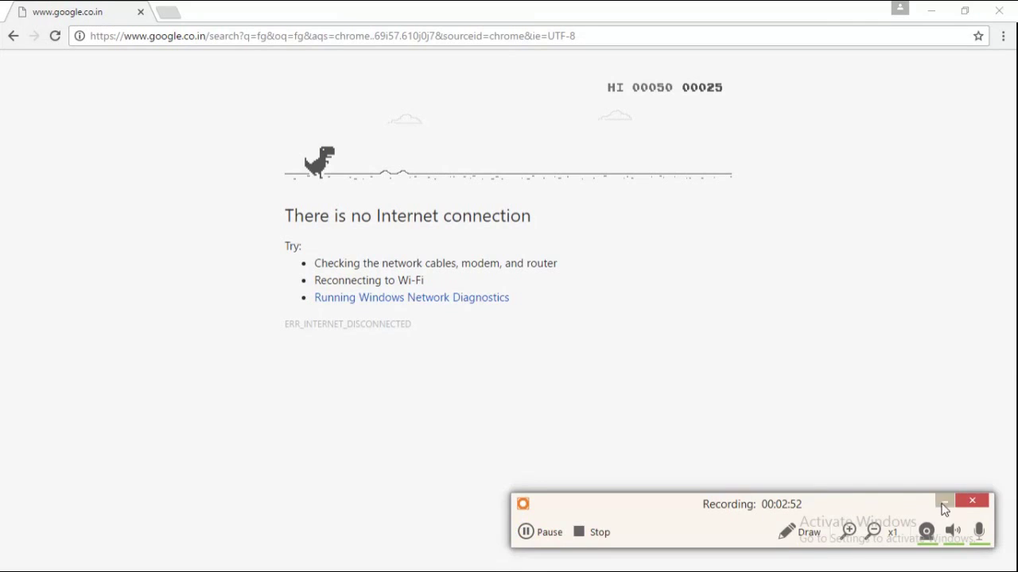
- Start the Chrome offline dinosaur game and jump over cacti while Rufus writes
left_click(943, 509)
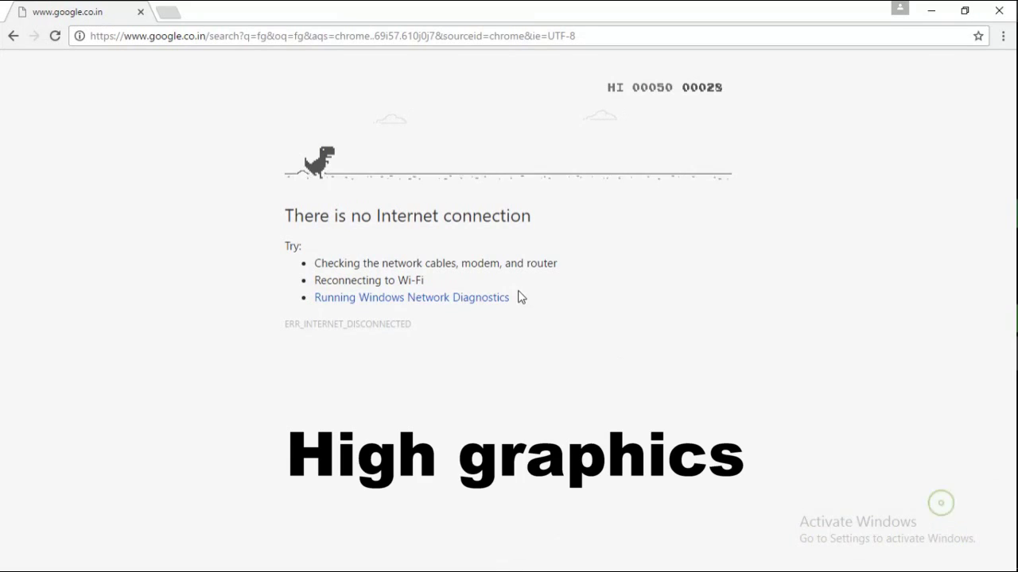
key("space")
key("space")
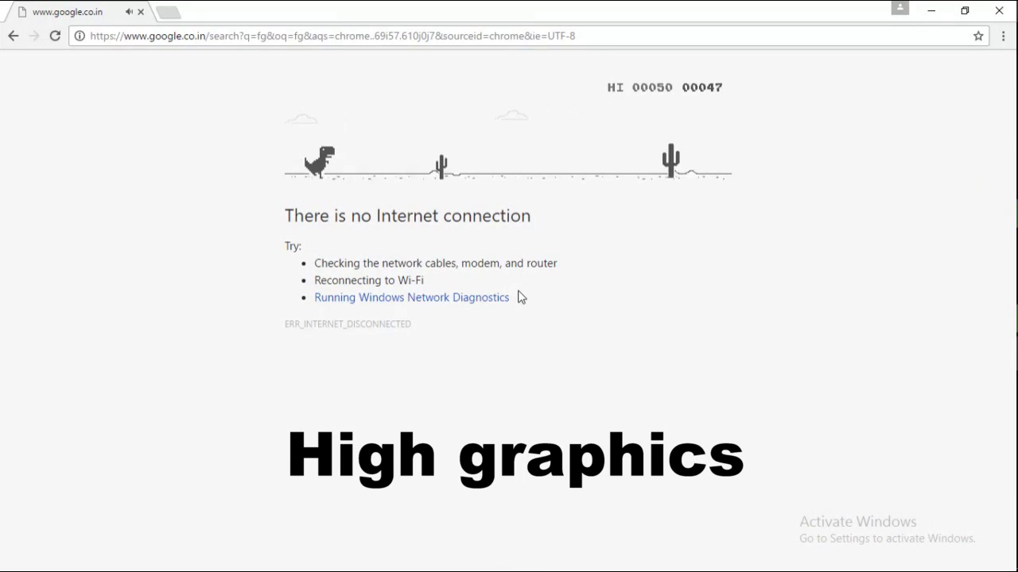
key("space")
key("space")
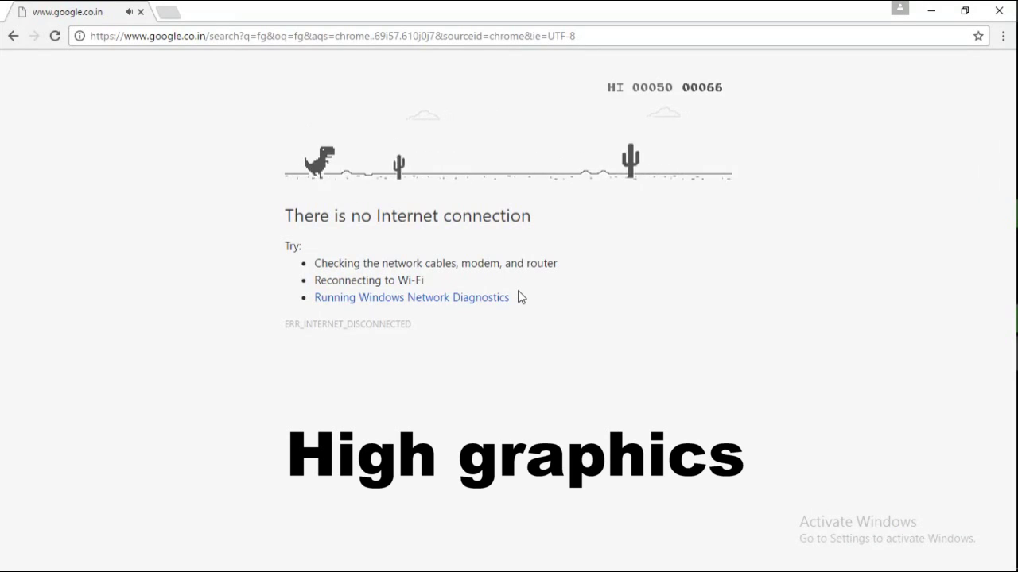
key("space")
key("space")
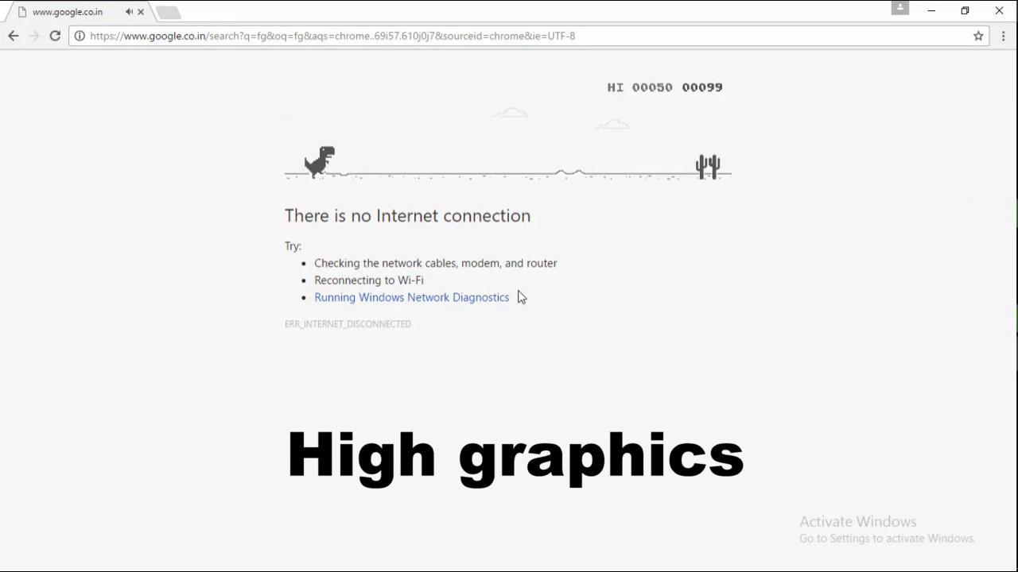
key("space")
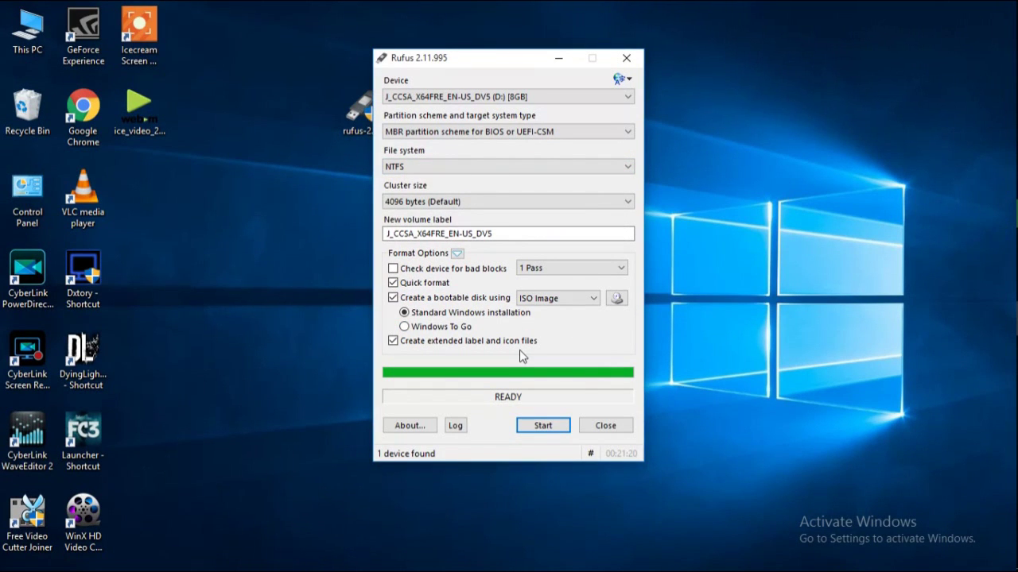
- Close Rufus now that the Windows 10 USB drive is written
left_click(612, 427)
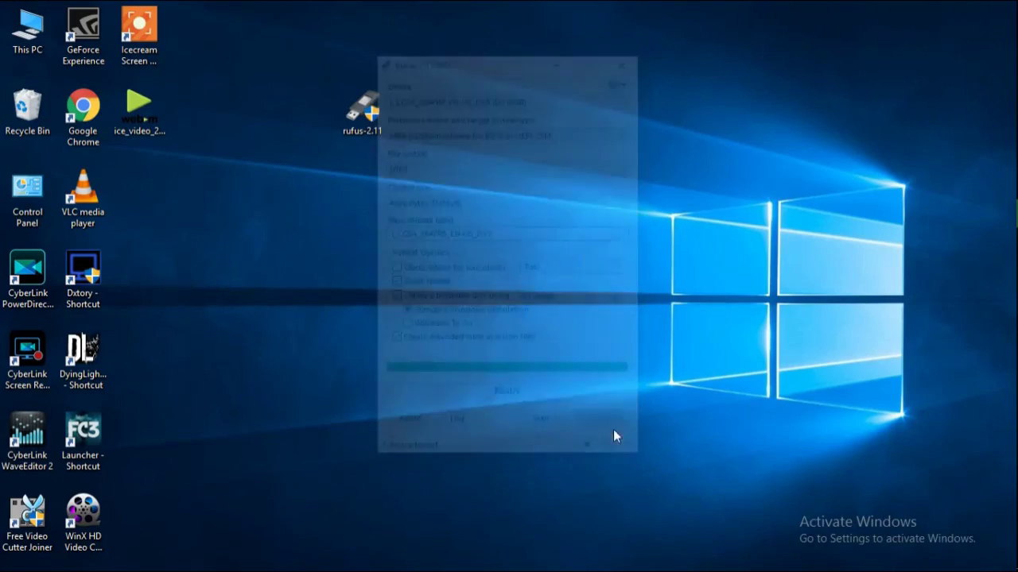